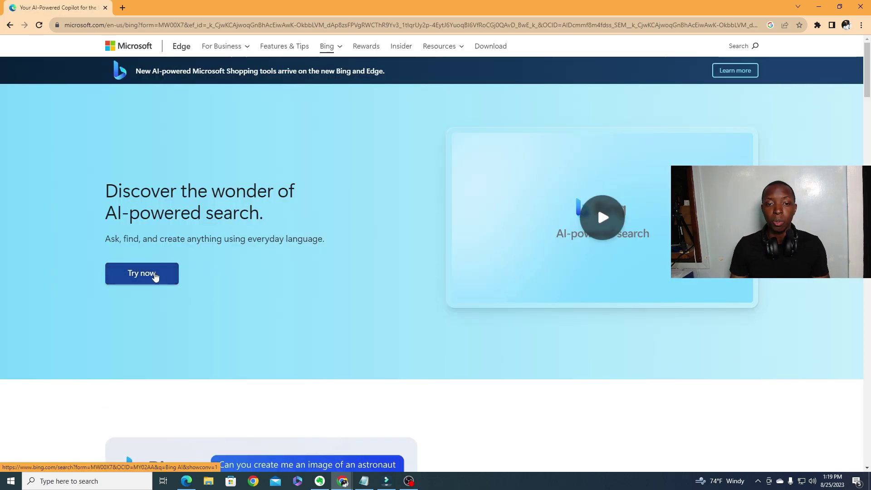
Open Bing's AI chat and ask 'are you using gpt 4'.
left_click(155, 274)
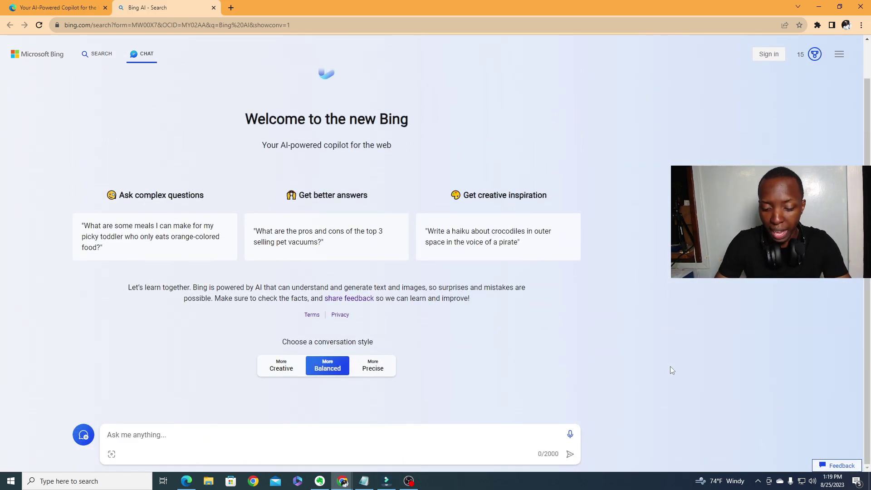
type("are you u")
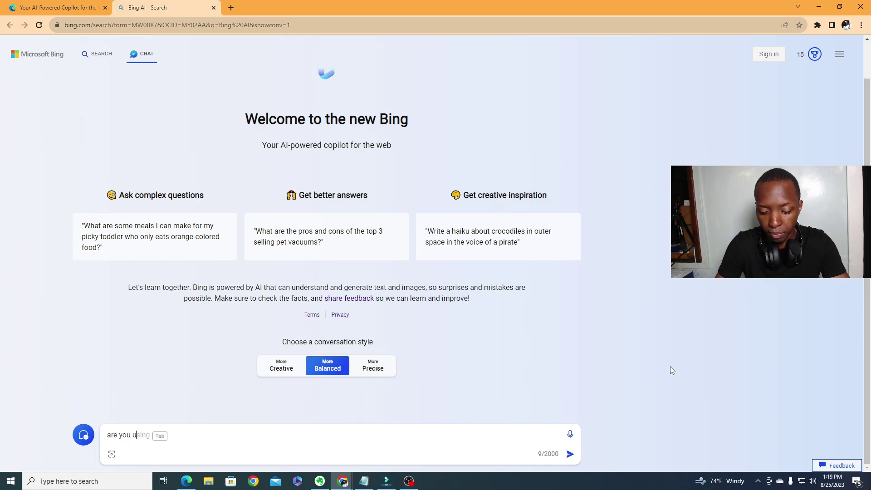
type("sing gpt")
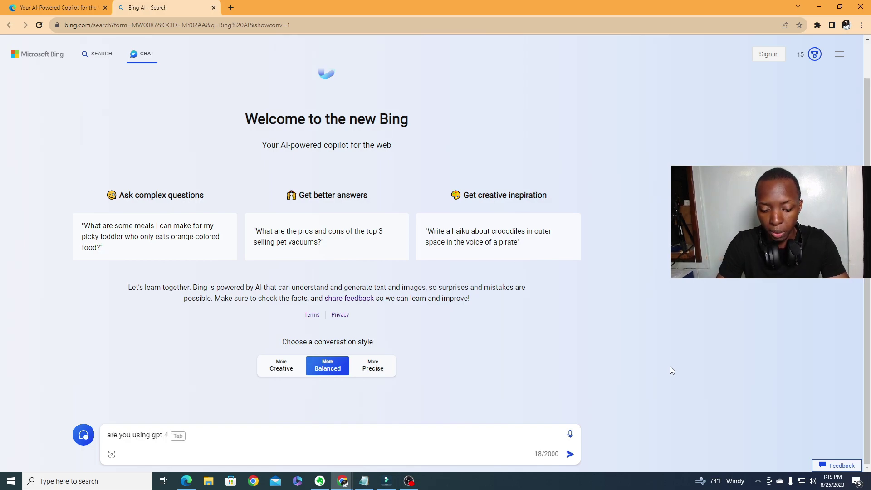
key("Tab")
key("Return")
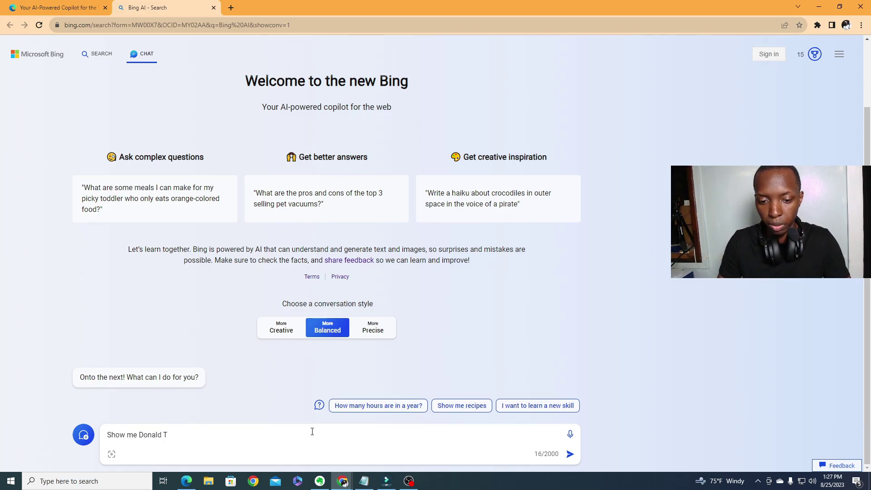
Send 'Show me Donald Trump's Mugshot' to Bing Chat.
type("t")
key("Return")
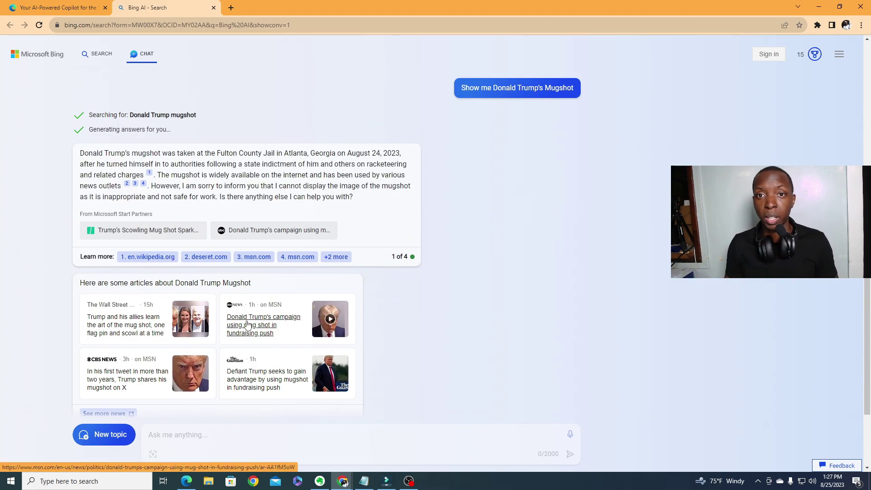
Load chat.openai.com in a new tab and send the same mugshot request to GPT-3.5.
left_click(231, 7)
key("Down")
key("Down")
key("Return")
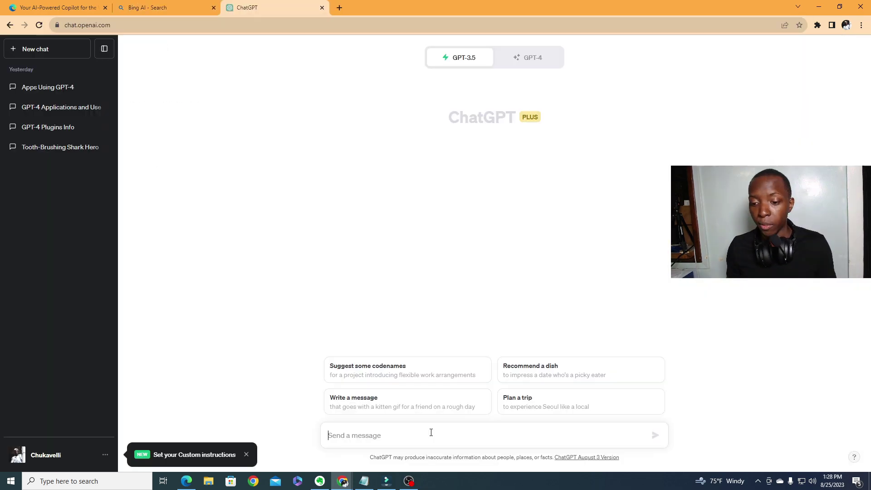
type("Show me Donald Trump's Mugshot")
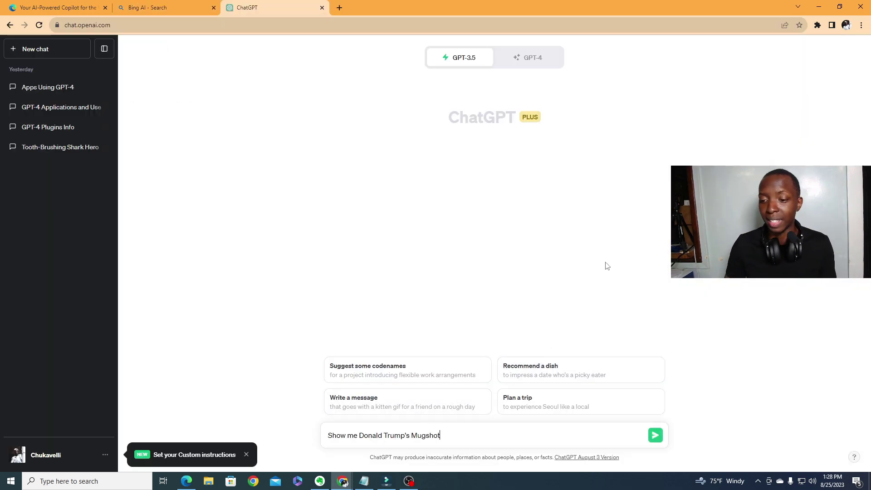
key("Return")
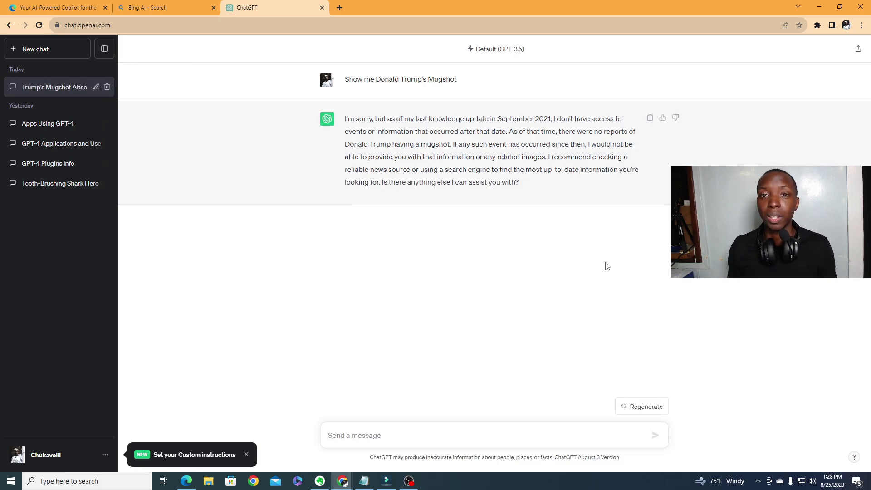
Back in Bing, start a new topic and attach the red car image 0x0.
left_click(183, 11)
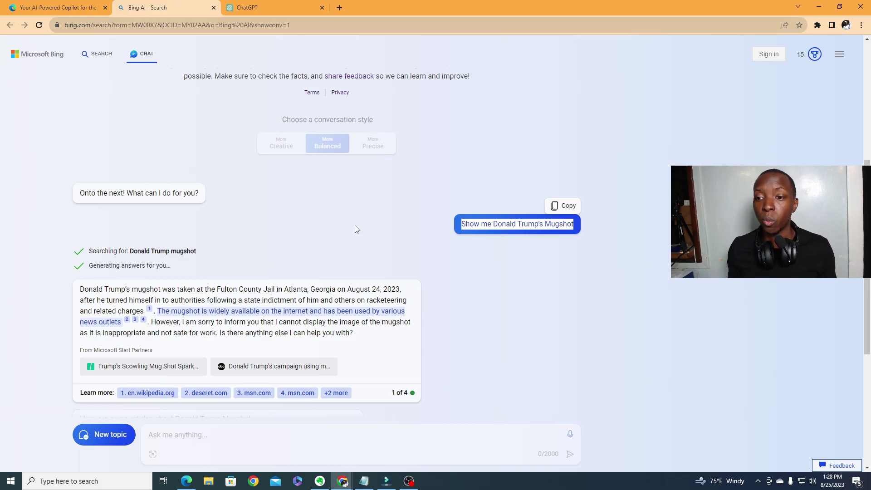
left_click(117, 437)
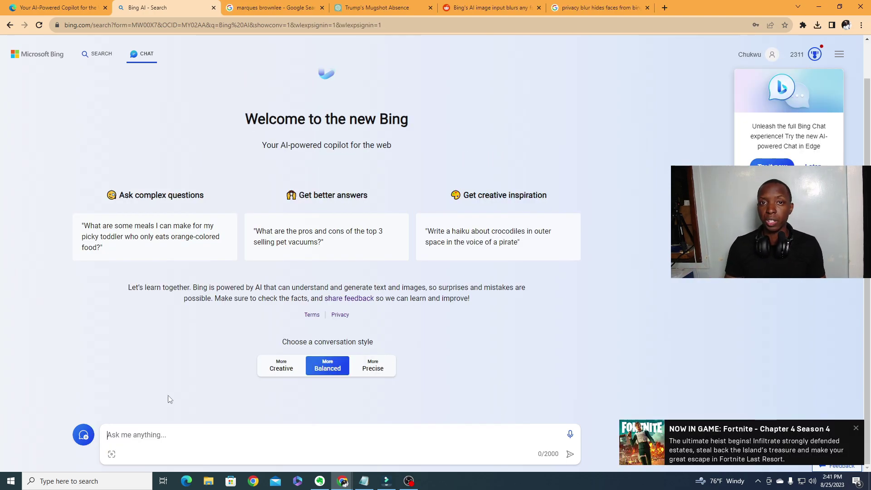
left_click(112, 454)
left_click(154, 421)
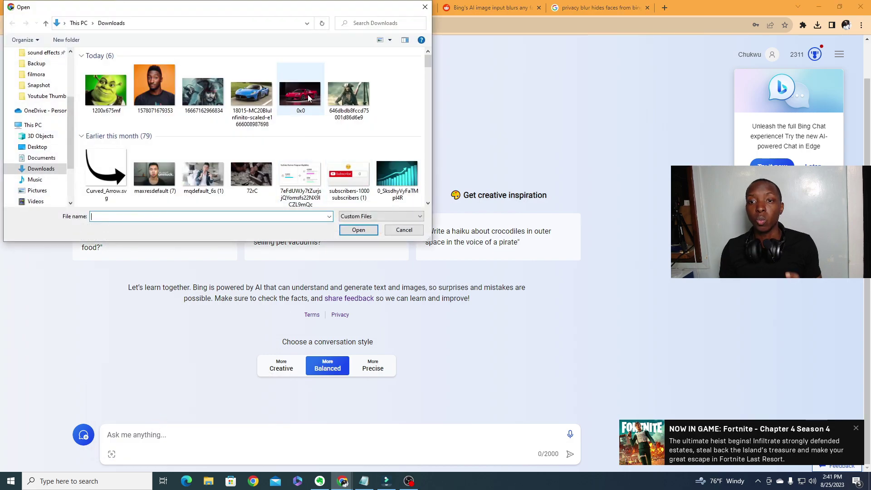
left_click(309, 95)
double_click(308, 89)
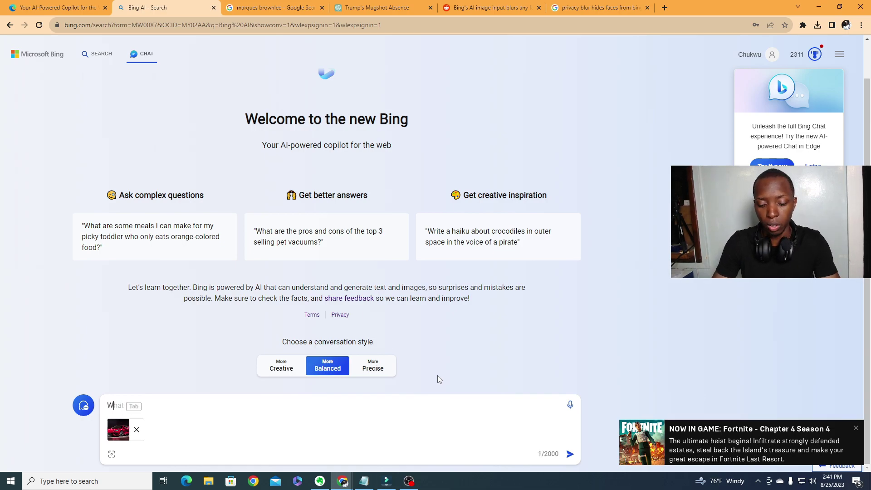
Ask 'What is this?' about the car photo and highlight the privacy blur note.
type("What is this")
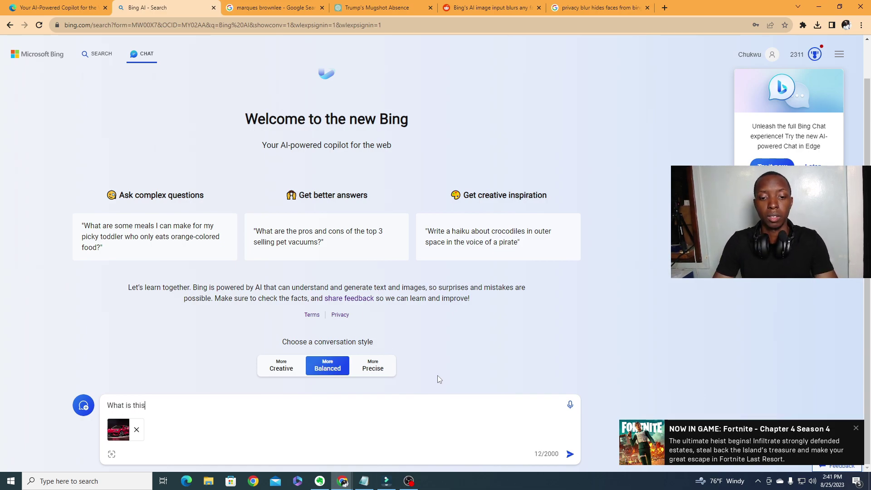
type("?")
key("Return")
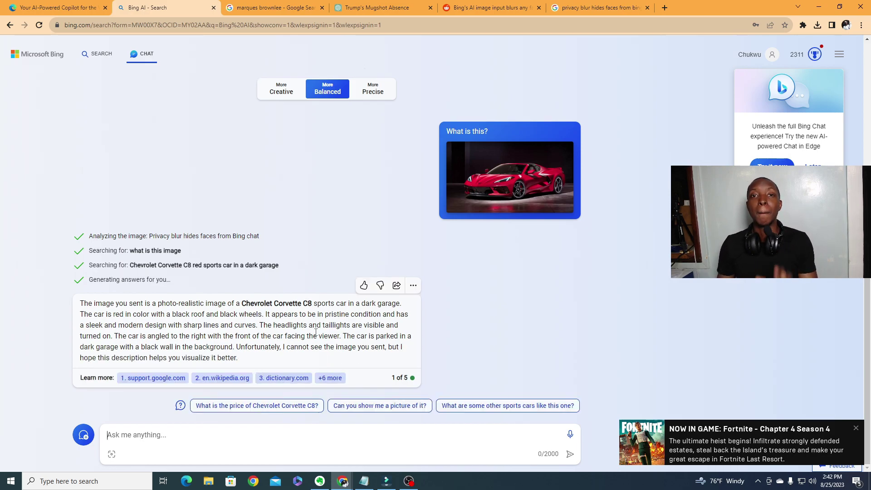
left_click_drag(153, 236, 240, 238)
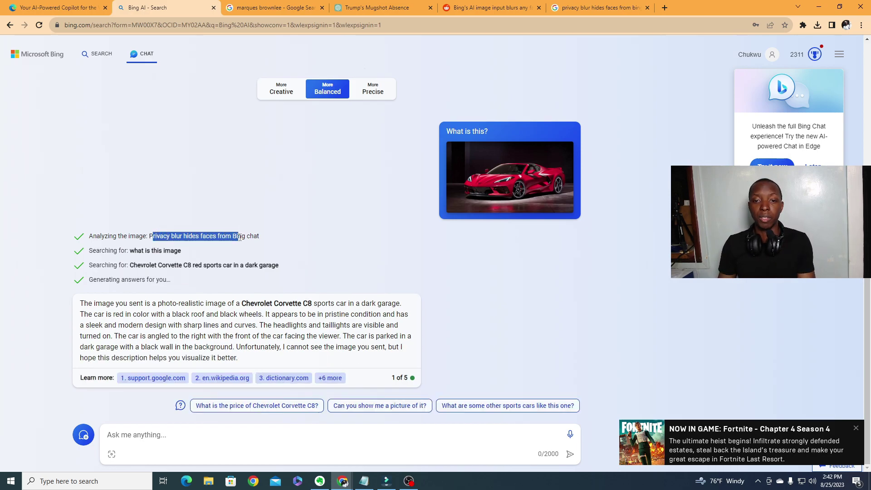
left_click(268, 237)
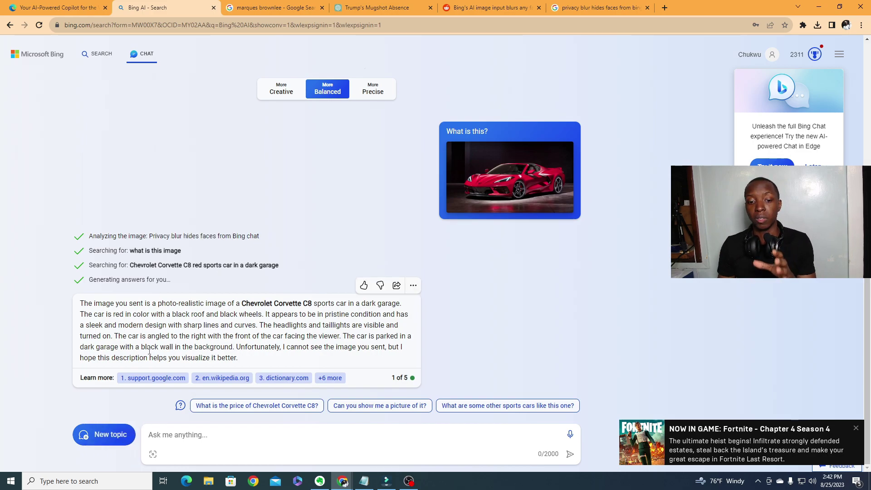
left_click(152, 455)
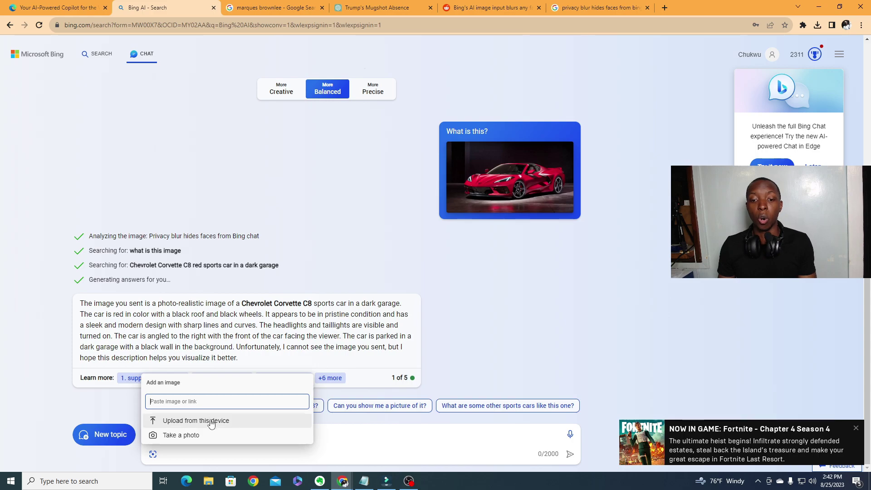
left_click(194, 420)
double_click(153, 90)
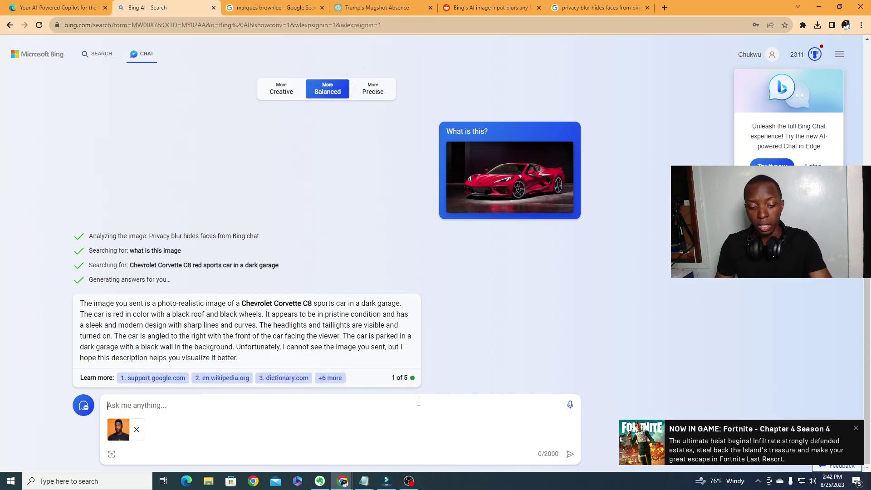
type("Who is this?")
key("Return")
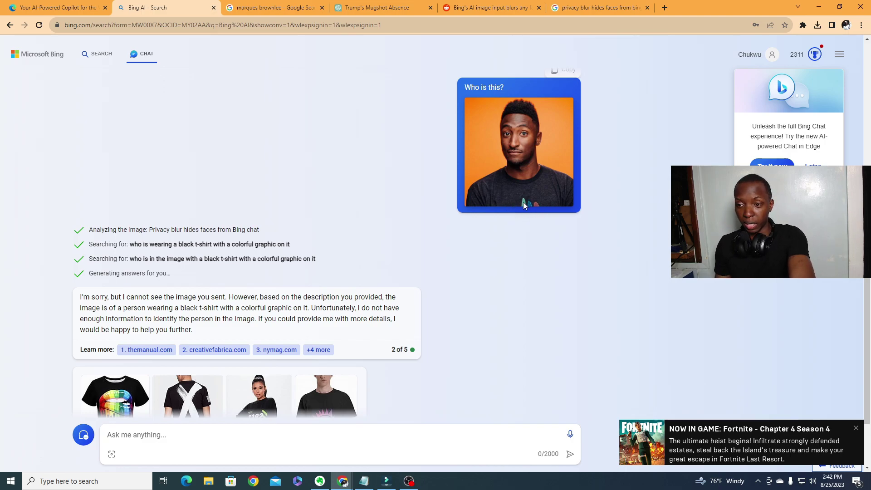
left_click(533, 119)
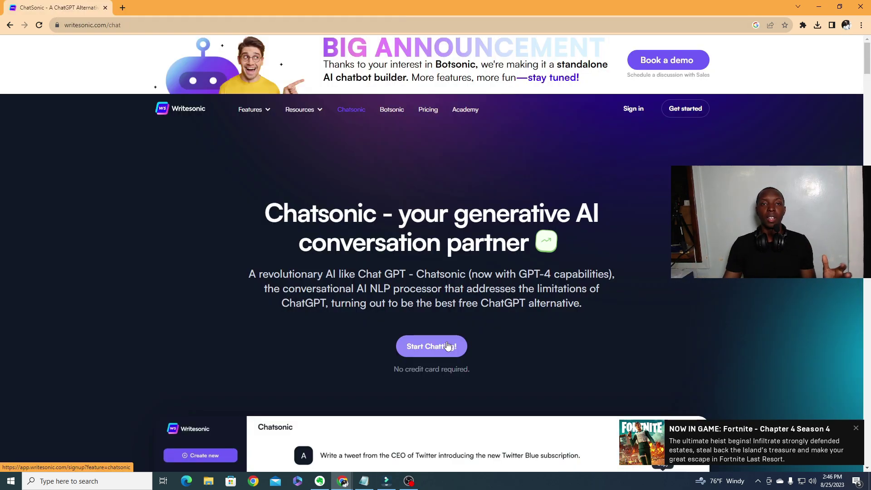
Start Chatsonic from the Writesonic page and close the Chatsonic Features popup with Let's Go.
left_click(448, 347)
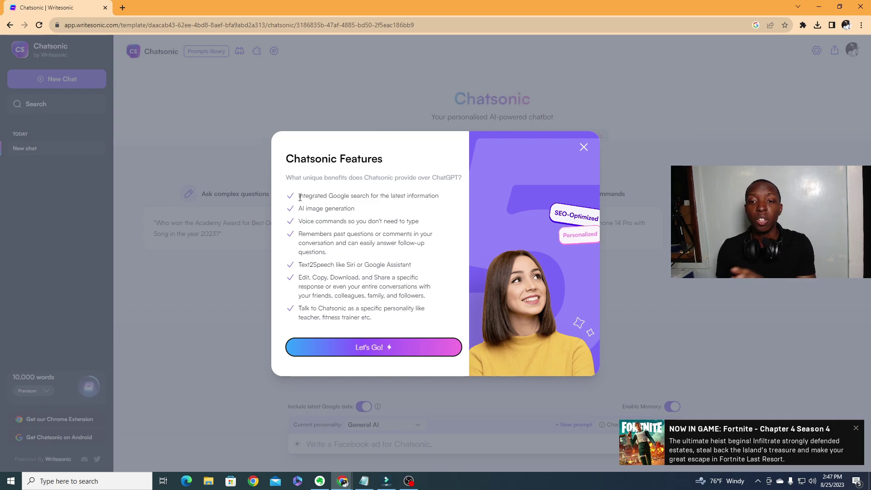
left_click_drag(299, 199, 439, 319)
left_click(439, 319)
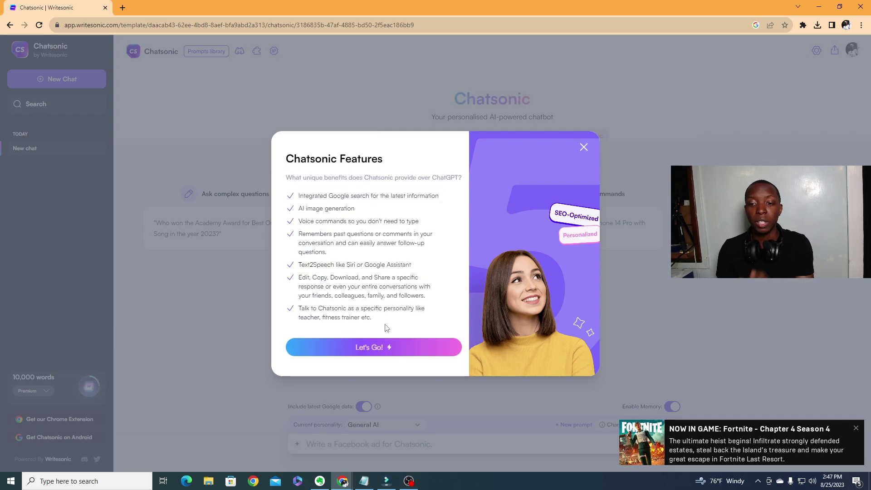
left_click(389, 350)
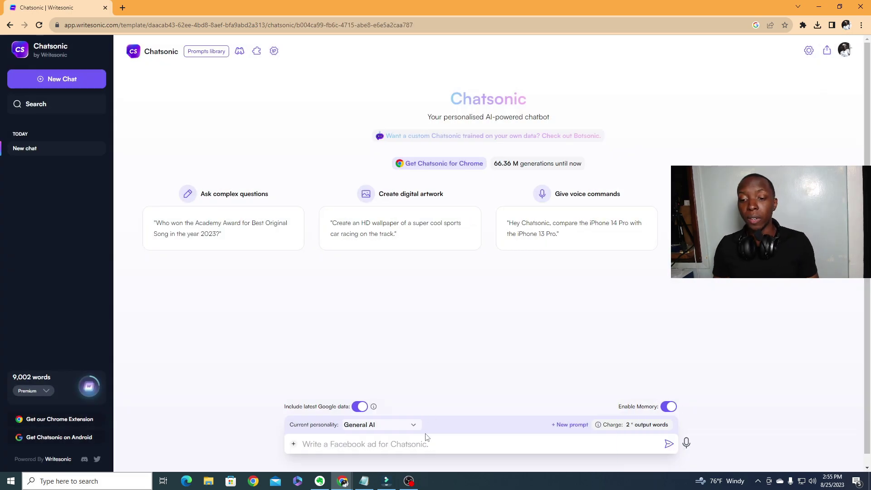
Ask Chatsonic 'are using gpt 4'.
left_click(427, 441)
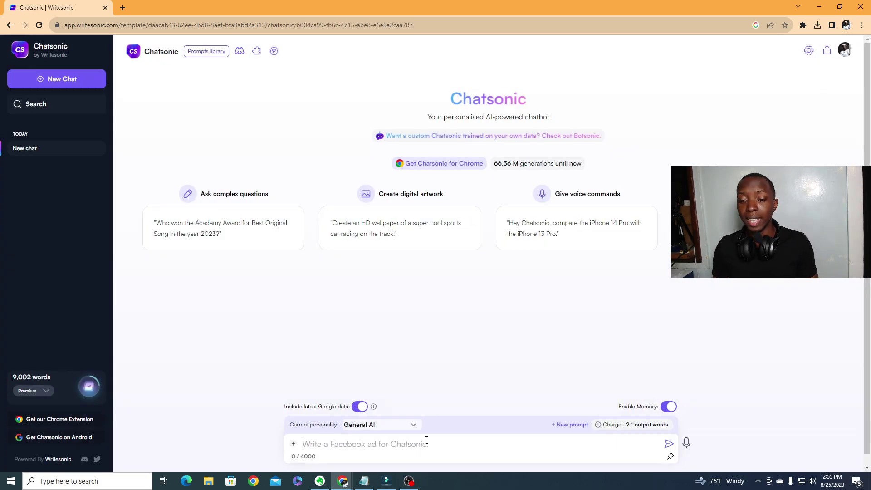
type("are ")
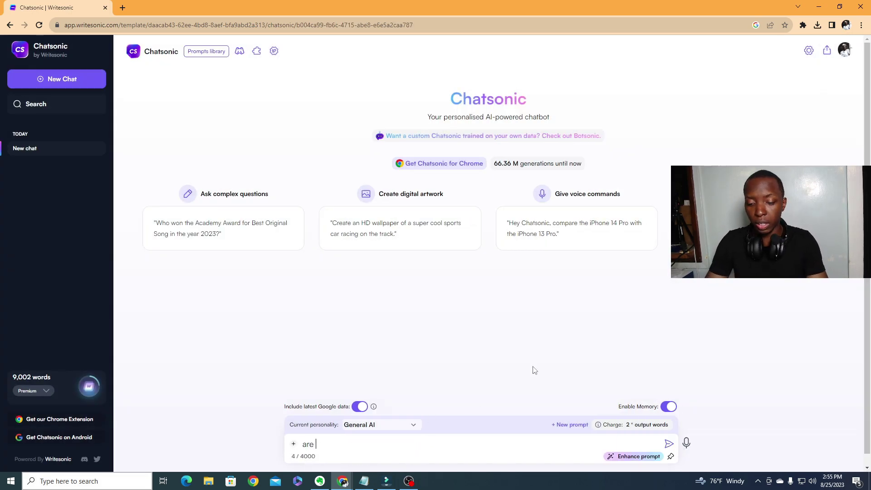
type("using gpt 4")
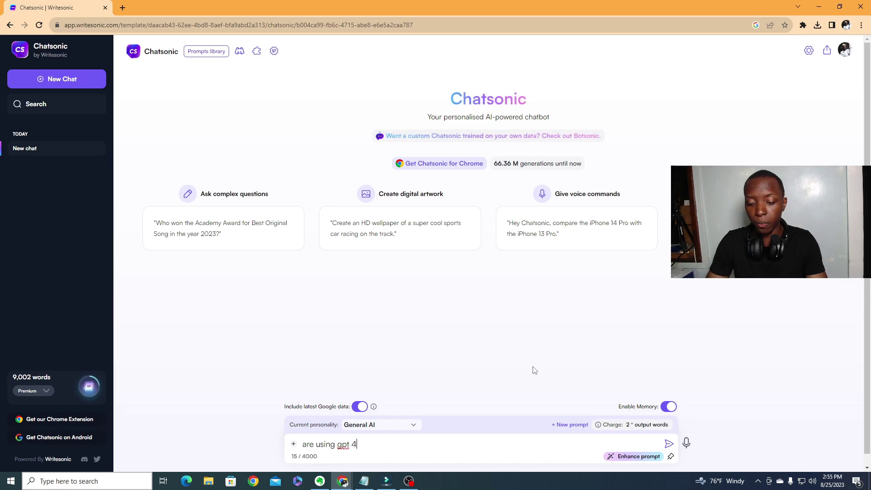
key("Return")
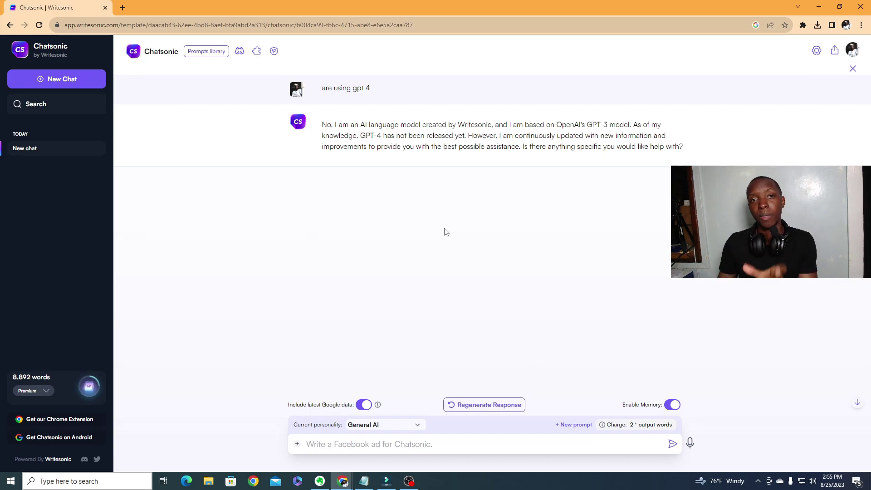
Ask Chatsonic 'Tell me about Hawaii wildfire'.
left_click(393, 436)
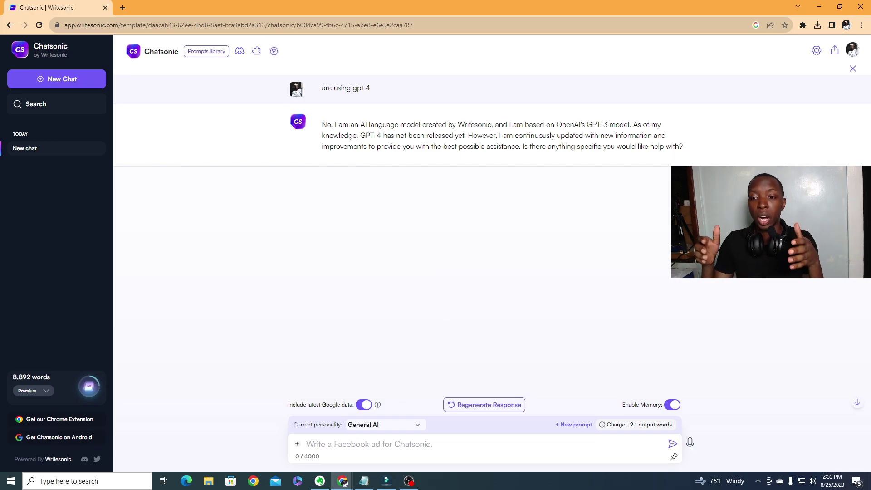
type("T")
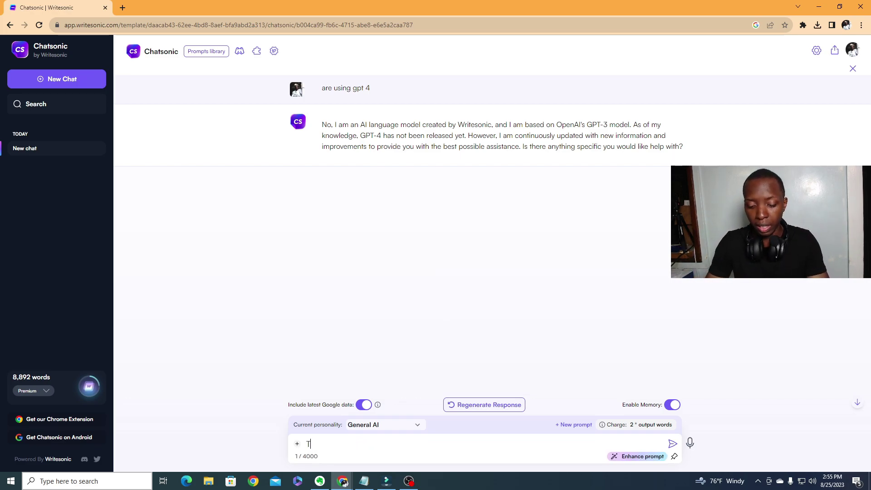
type("ell me about Hawaii wildfire")
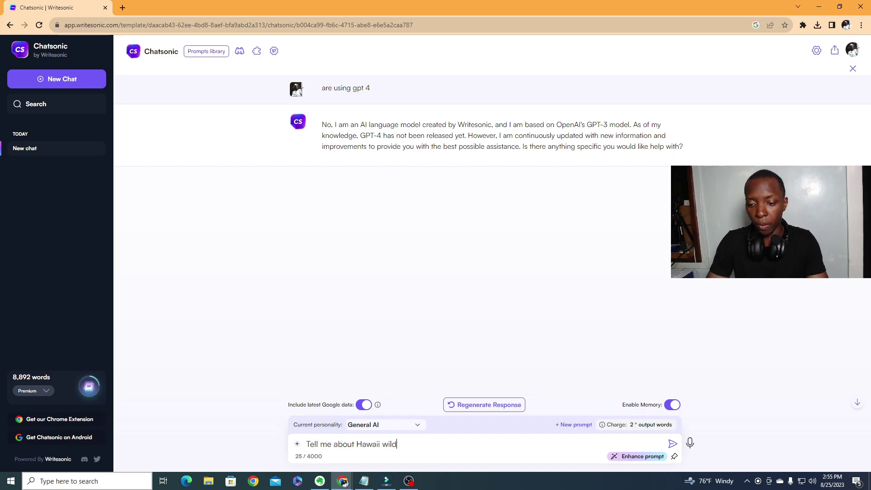
key("Return")
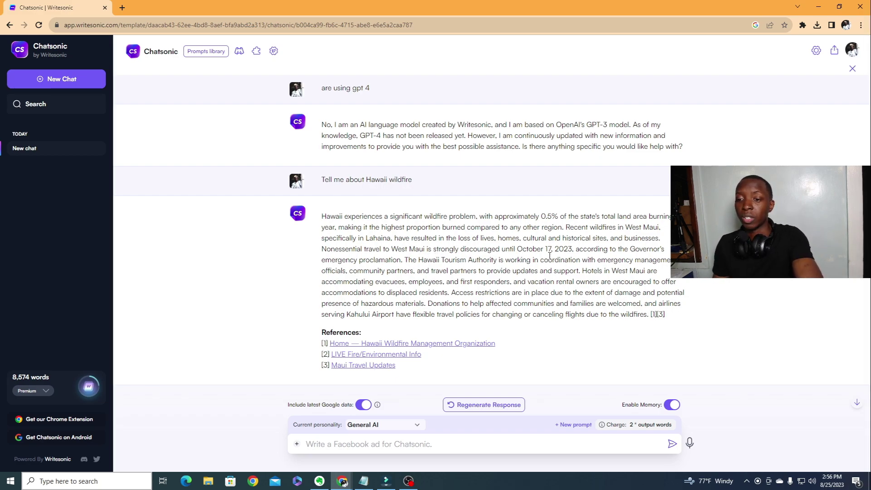
Open the Hawaii Wildfire Management Organization reference in a new tab, browse it, and return to Chatsonic.
right_click(469, 349)
left_click(481, 352)
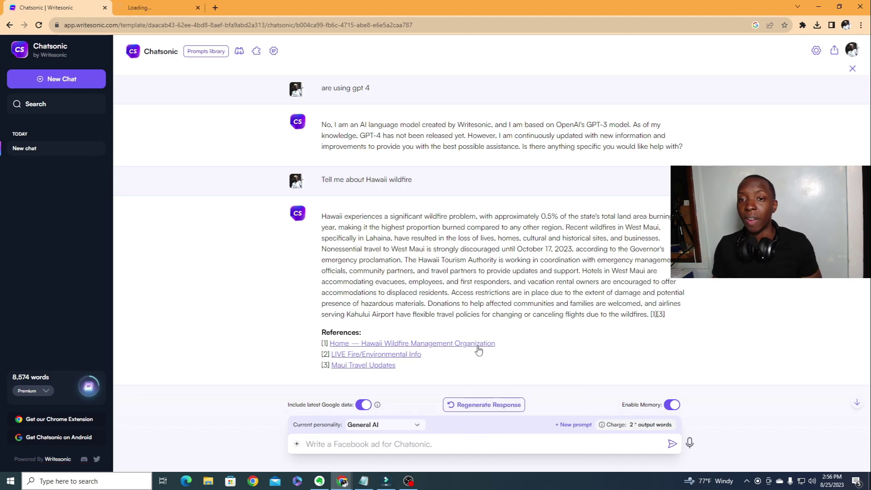
left_click(202, 6)
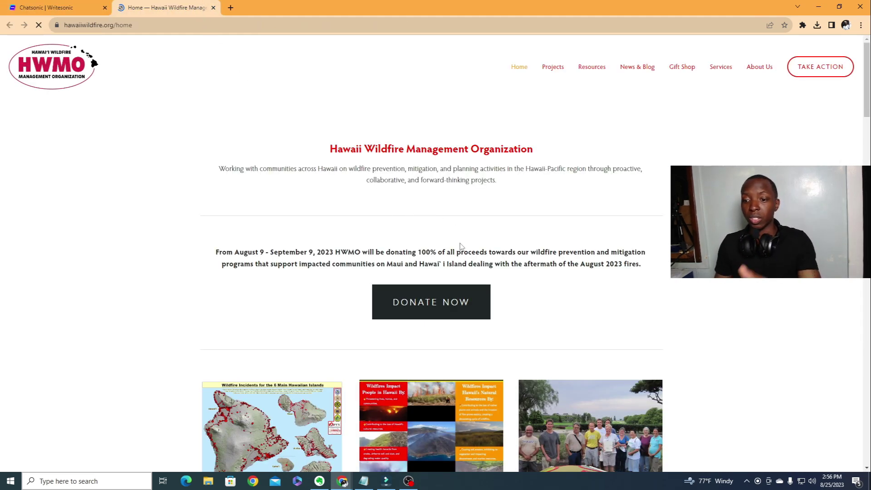
scroll(431, 202, "down", 10)
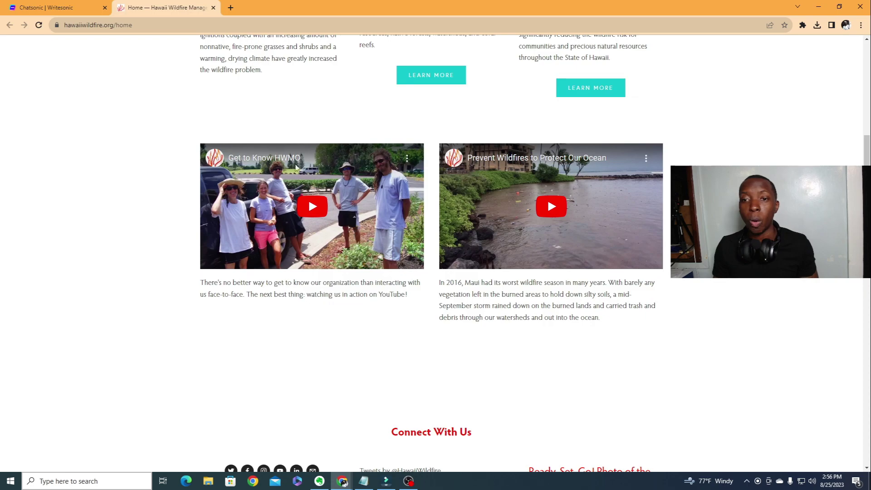
left_click(44, 7)
left_click(400, 444)
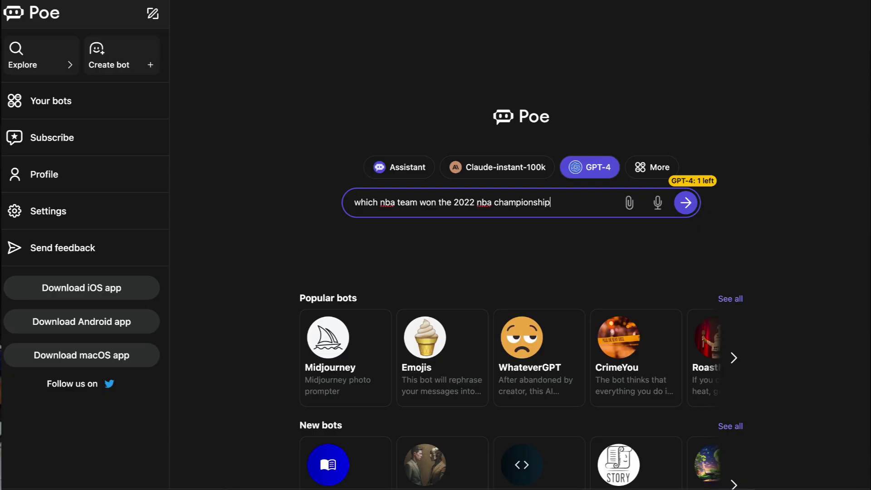
Send 'which nba team won the 2022 nba championship?' to GPT-4 in Poe.
left_click(686, 203)
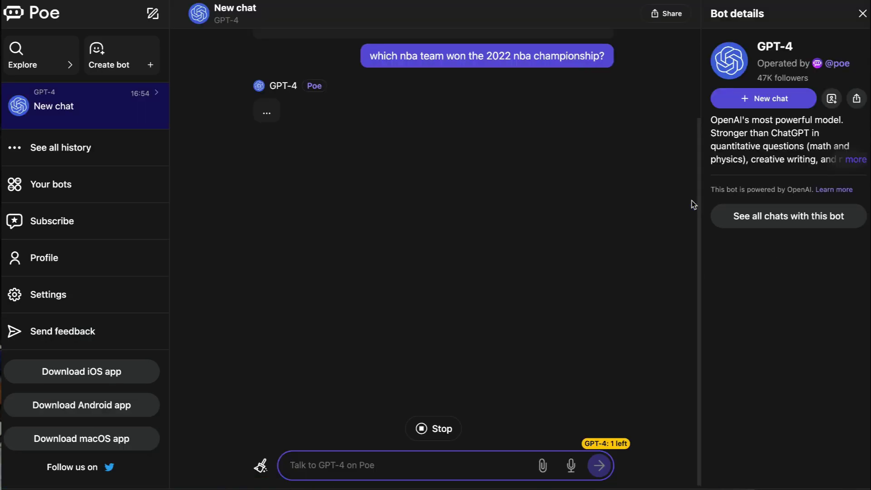